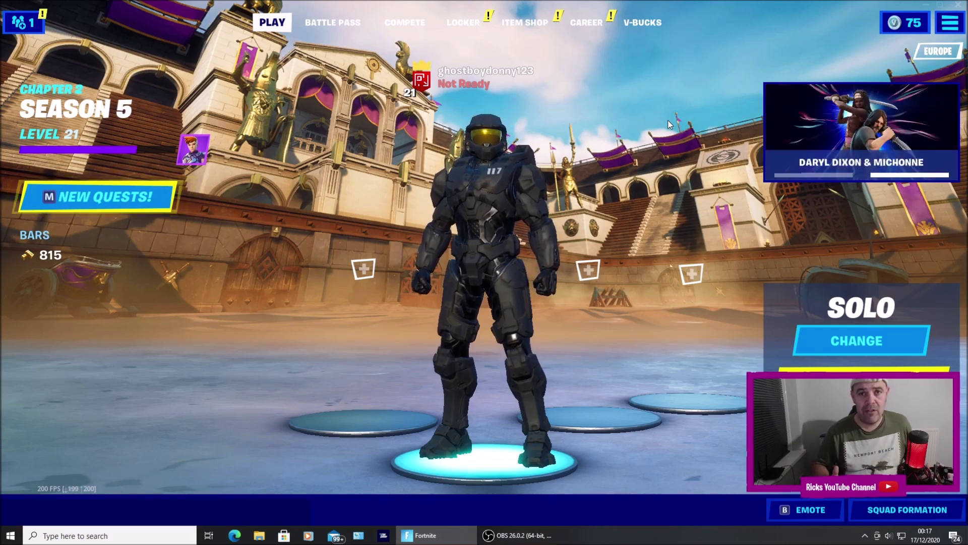
- Exit Fortnite from the lobby and confirm quitting to return to the Epic Games Launcher
left_click(962, 26)
left_click(746, 269)
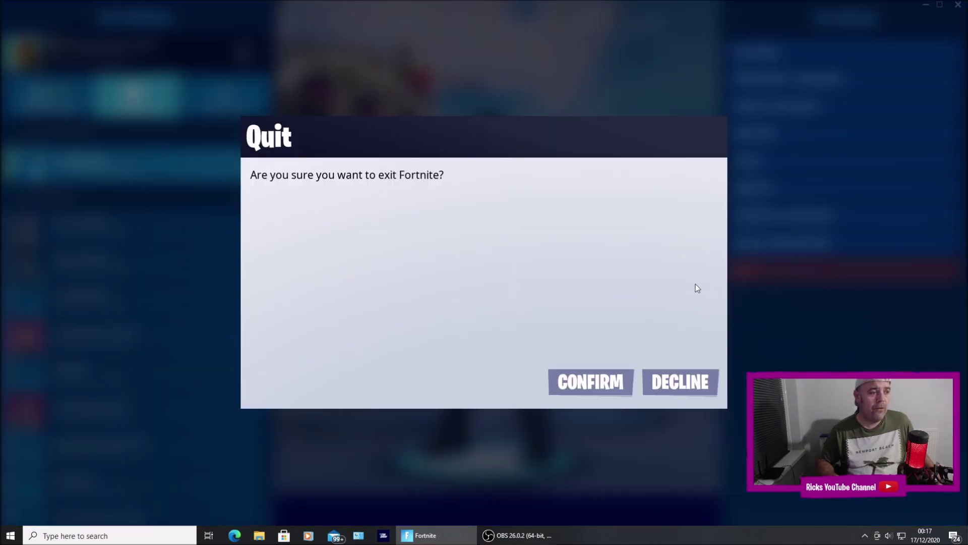
left_click(573, 381)
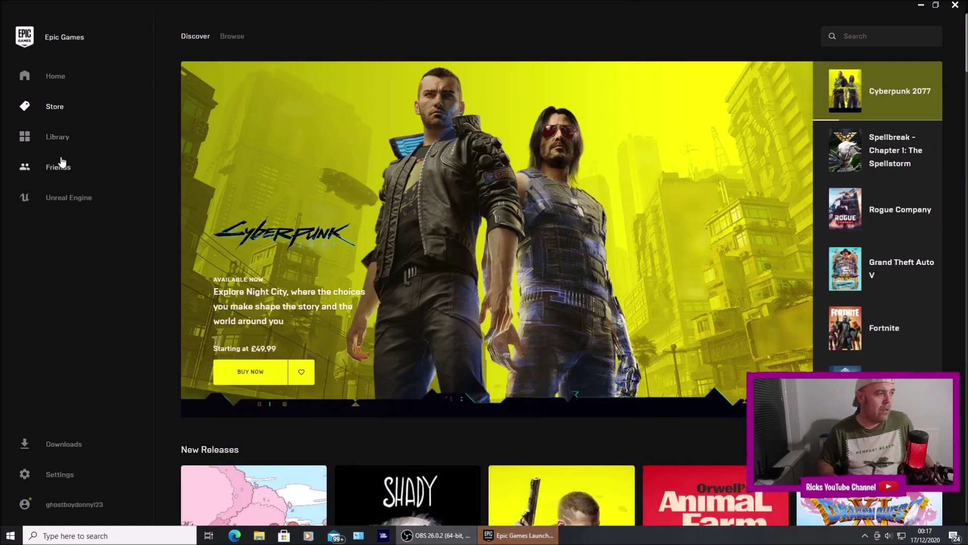
- In the launcher library, remove High Resolution Textures from Fortnite's installation options and apply the change
left_click(59, 139)
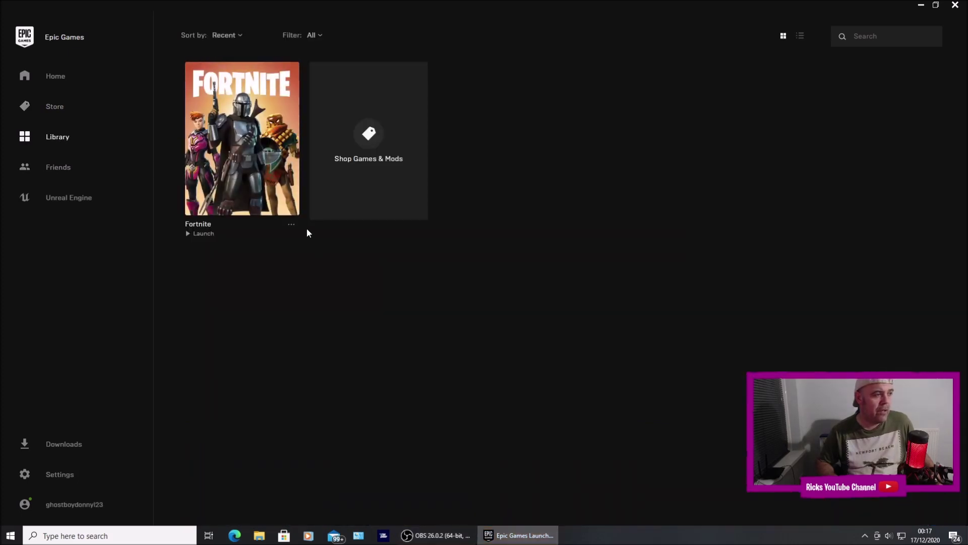
left_click(292, 225)
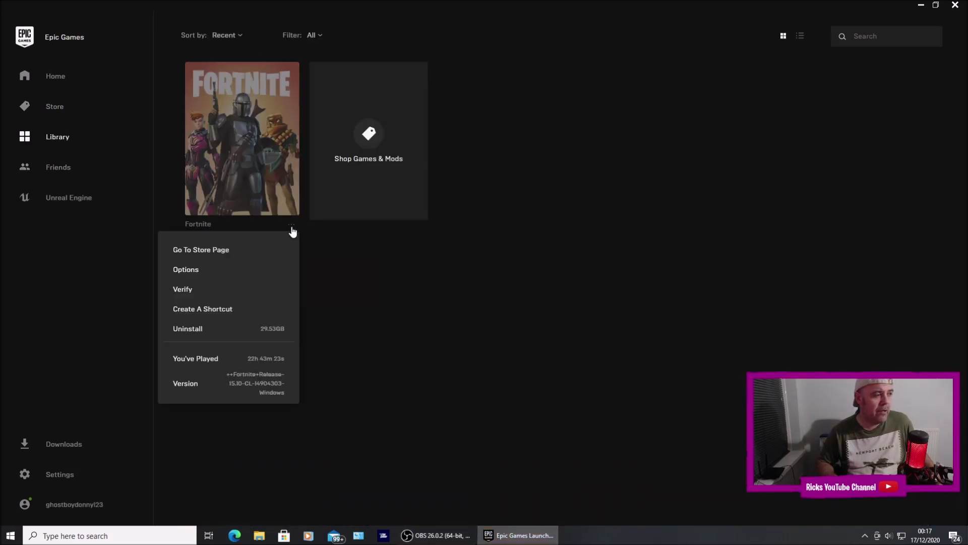
left_click(186, 270)
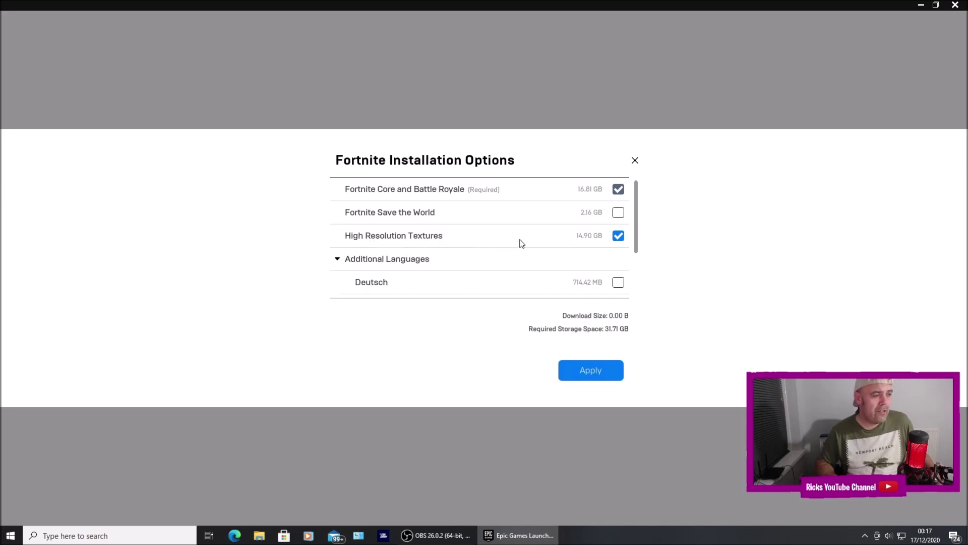
left_click(618, 237)
left_click(595, 371)
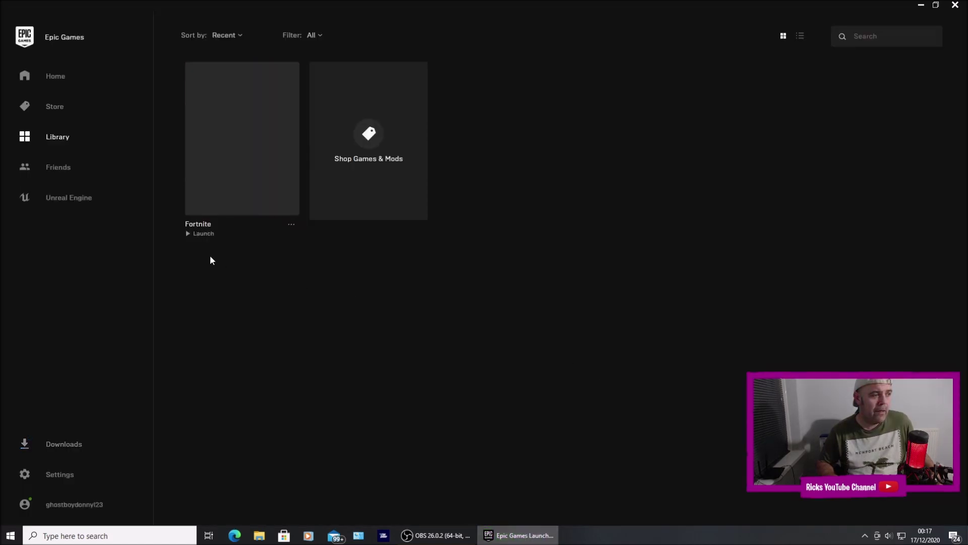
- Launch Fortnite from the library, enter Battle Royale mode and dismiss the news screen to reach the lobby
left_click(224, 159)
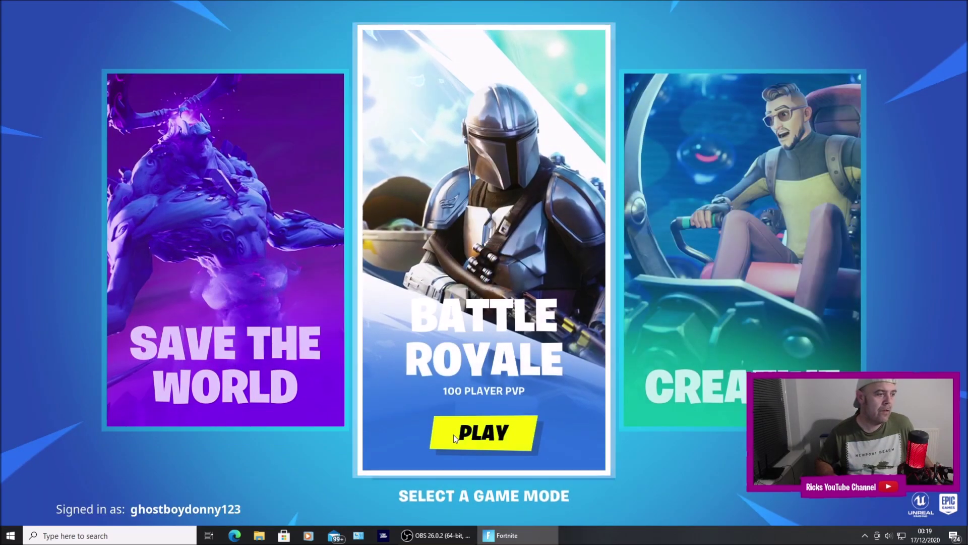
left_click(479, 434)
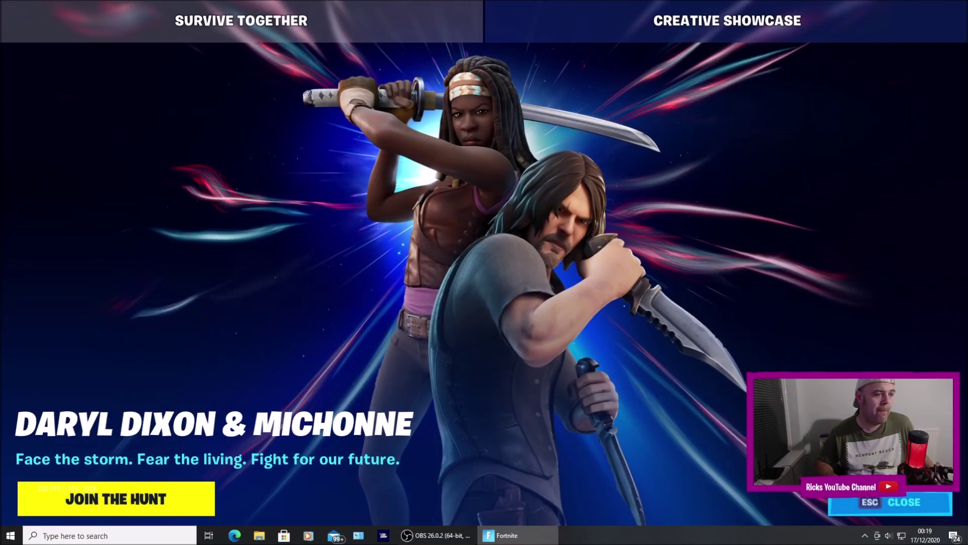
left_click(857, 502)
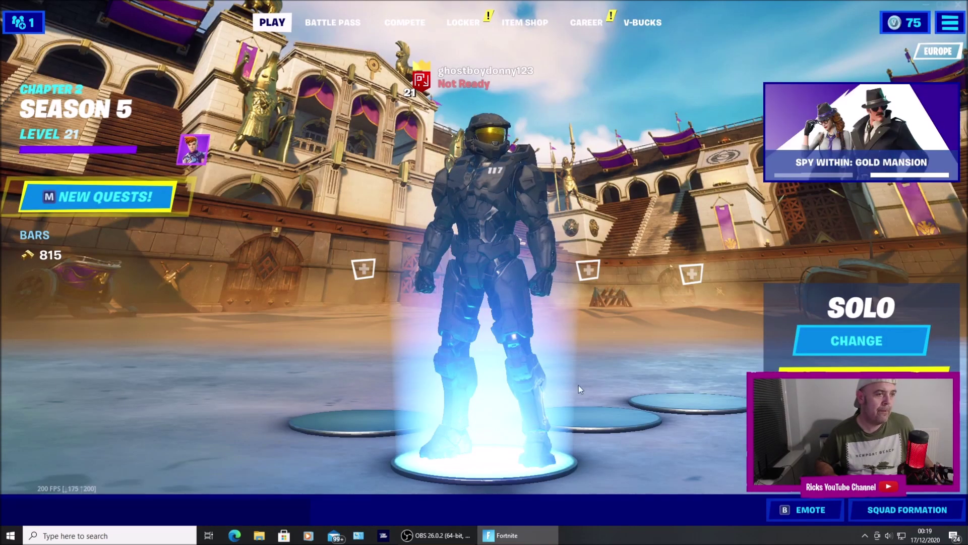
- Set Rendering Mode to Performance (Alpha) in the video settings, acknowledge the restart notices, apply the change and return to the lobby
left_click(955, 24)
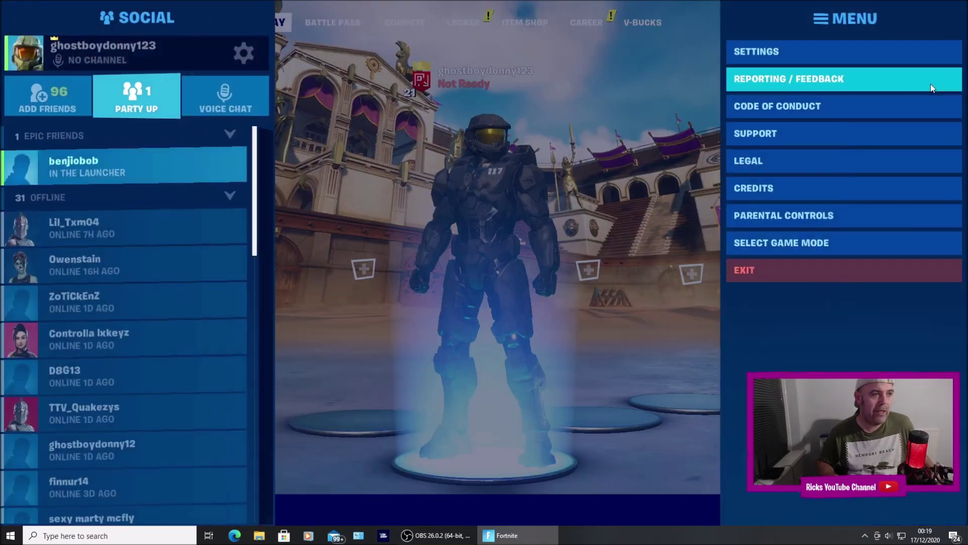
left_click(809, 50)
scroll(331, 248, "down", 5)
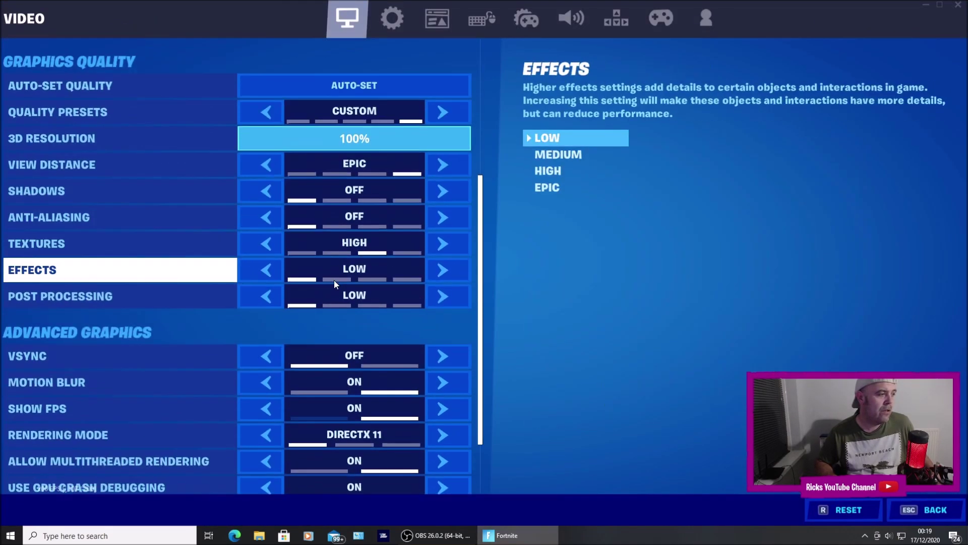
left_click(439, 390)
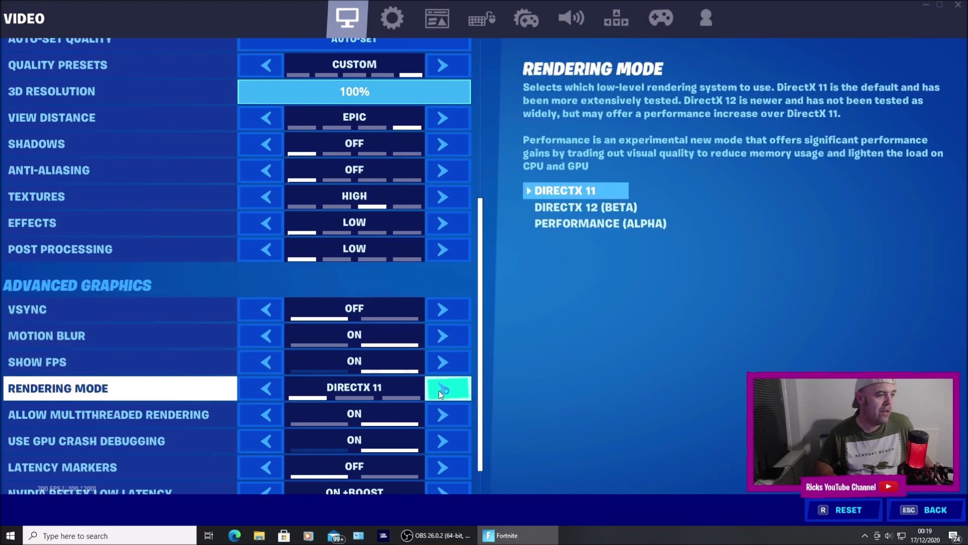
left_click(658, 392)
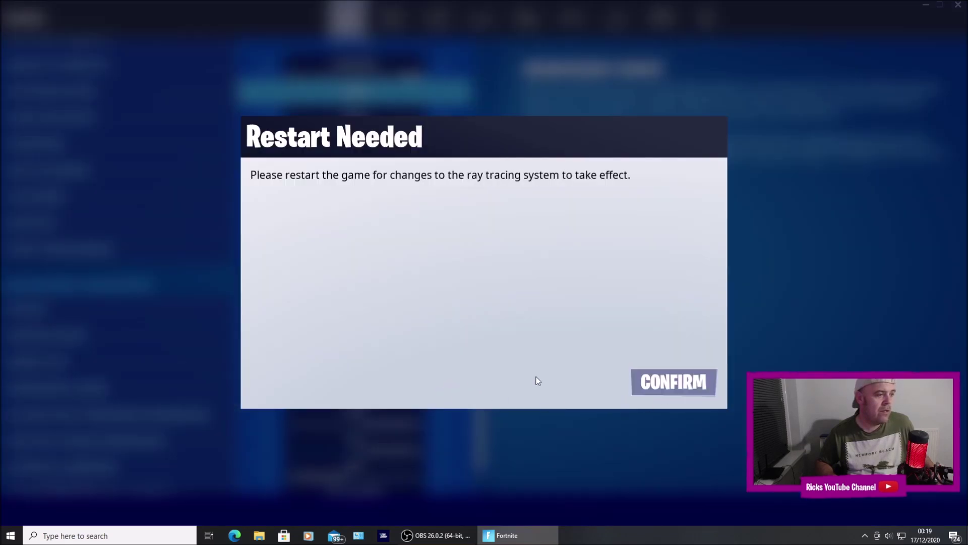
left_click(673, 381)
left_click(457, 392)
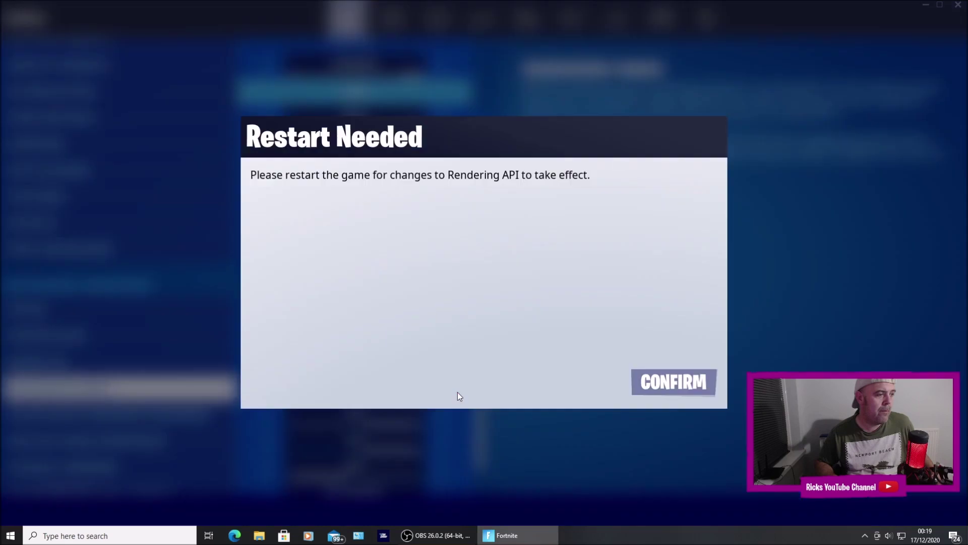
left_click(665, 383)
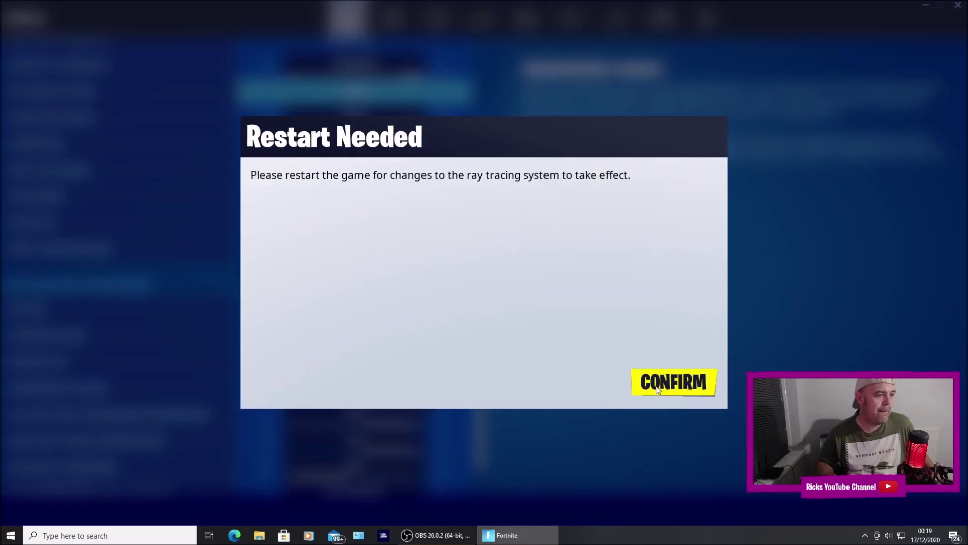
left_click(657, 388)
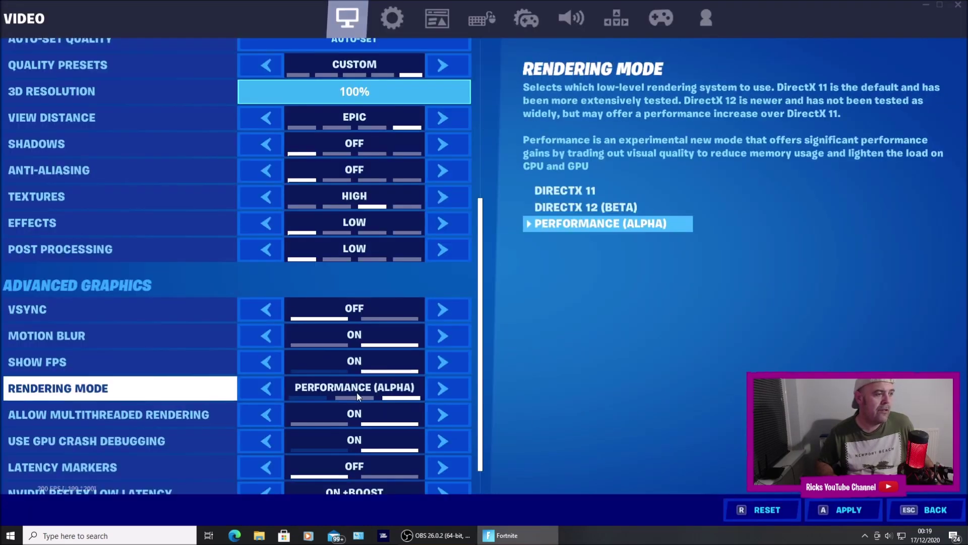
left_click(842, 510)
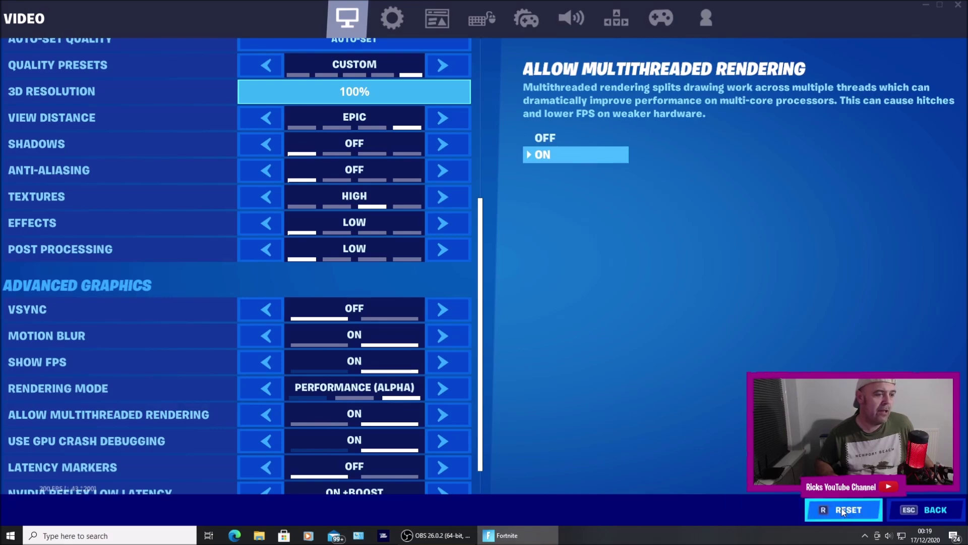
left_click(922, 509)
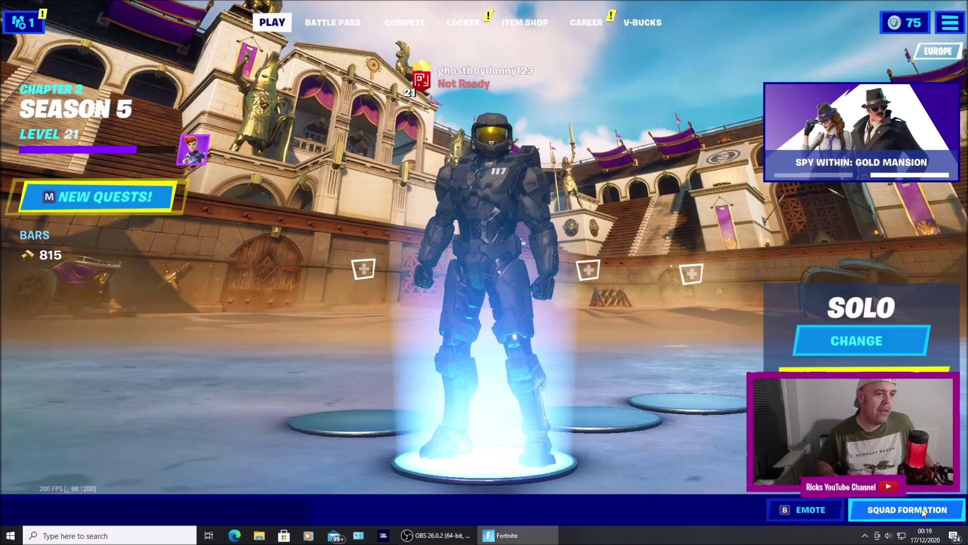
- Quit Fortnite and confirm so the game can restart with the new rendering mode
left_click(950, 22)
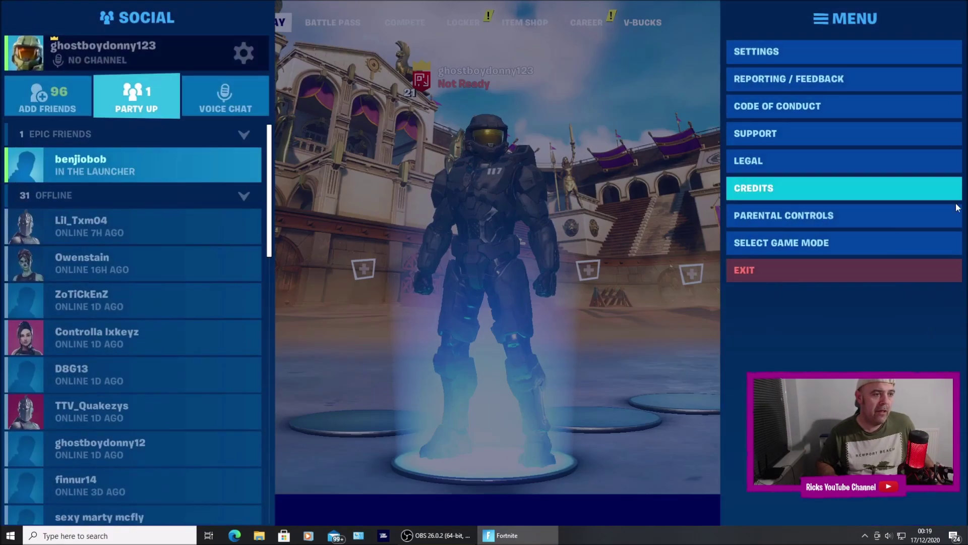
left_click(802, 271)
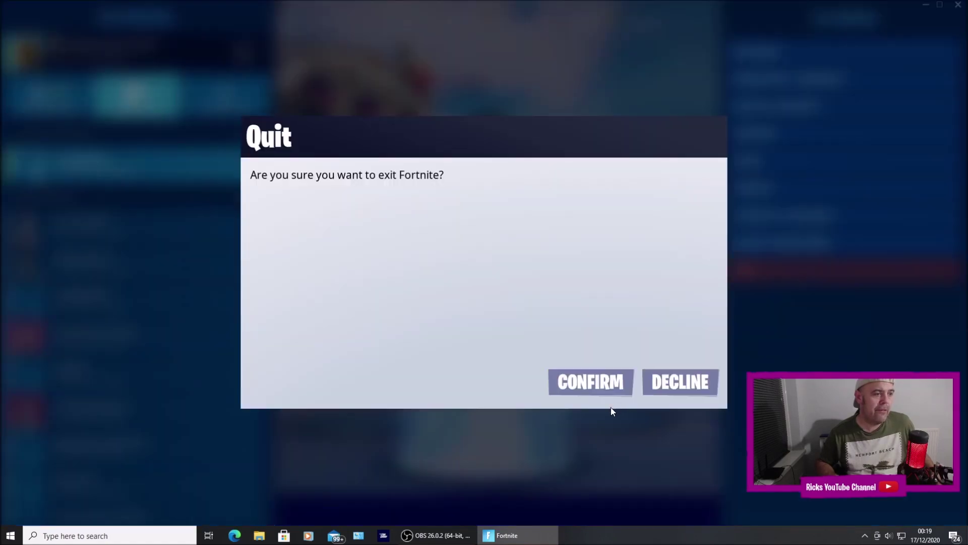
left_click(596, 393)
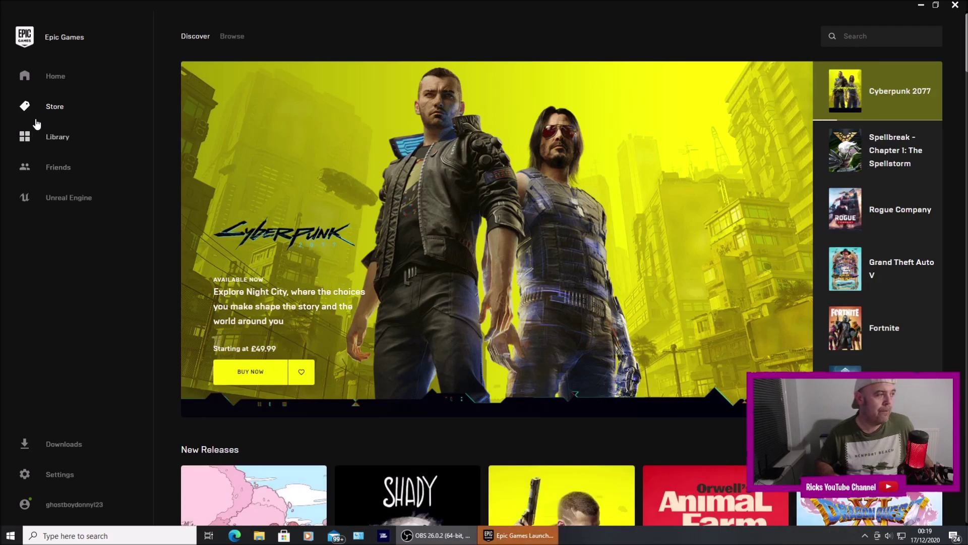
- Add High Resolution Textures back in Fortnite's installation options, apply the change and open the download progress
left_click(61, 137)
left_click(292, 226)
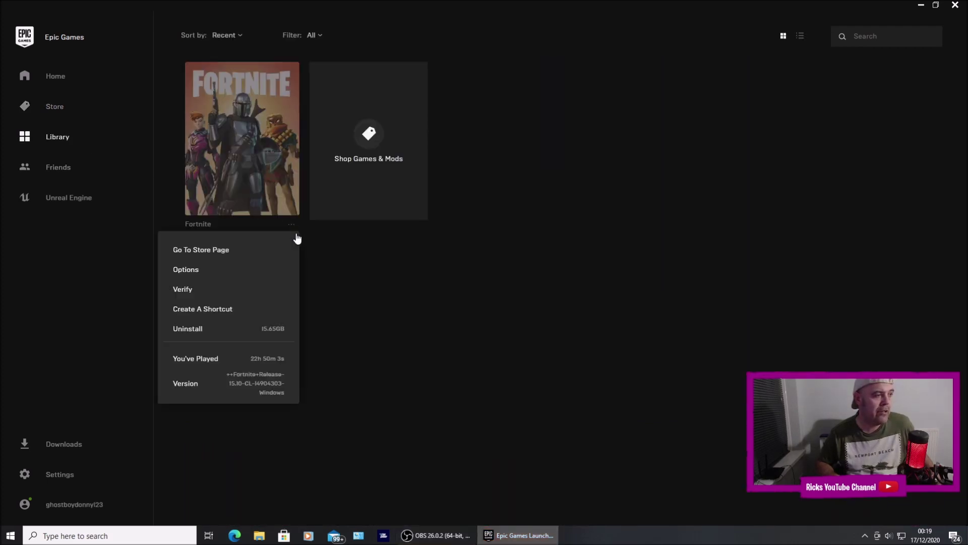
left_click(182, 272)
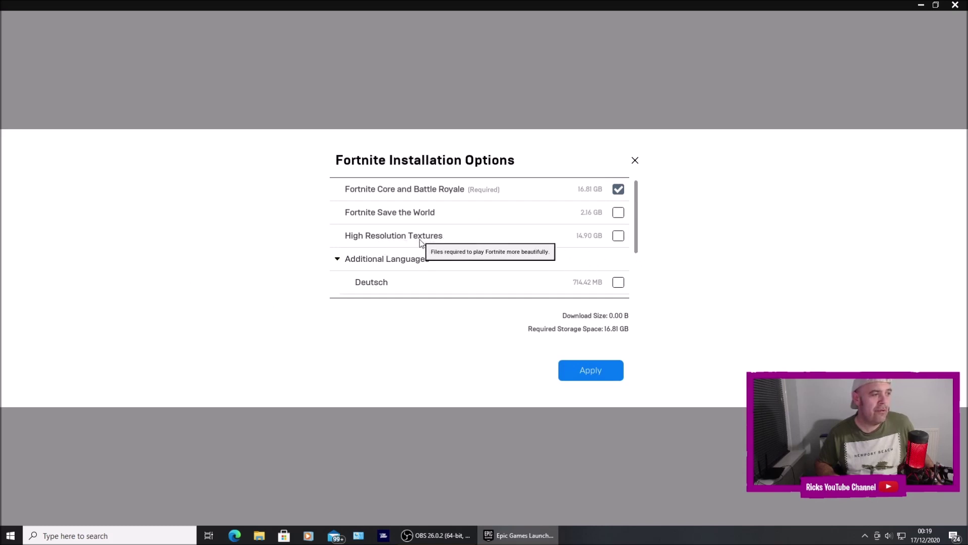
left_click(618, 237)
left_click(585, 372)
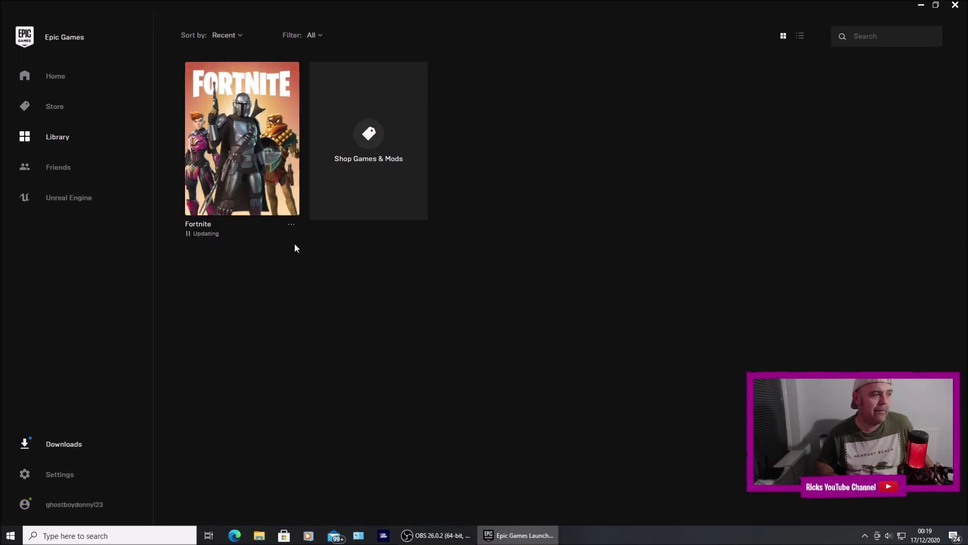
left_click(52, 446)
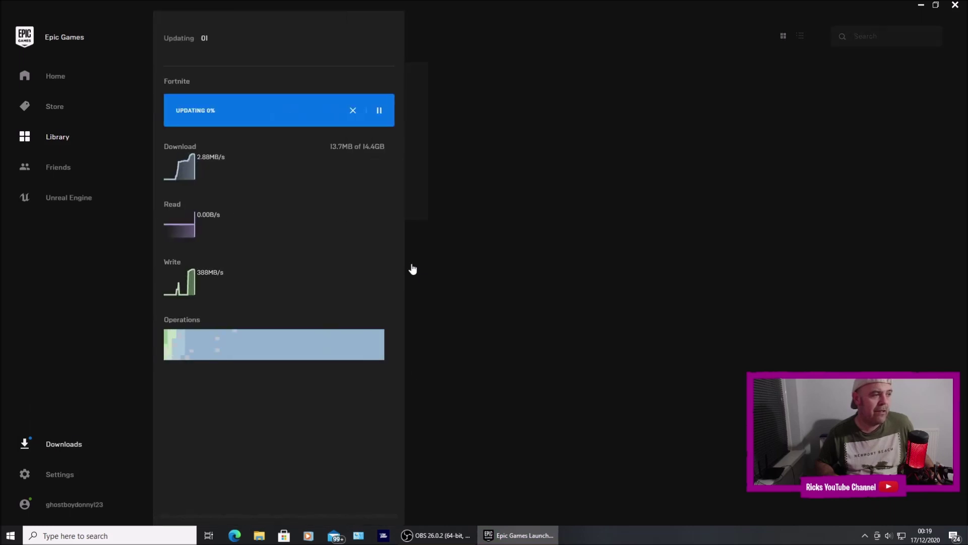